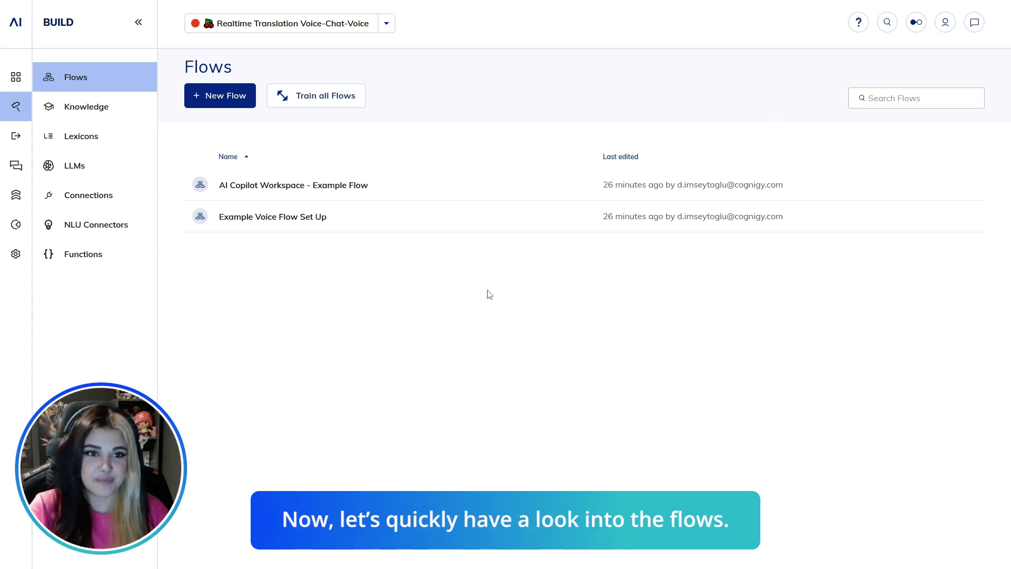
click(231, 222)
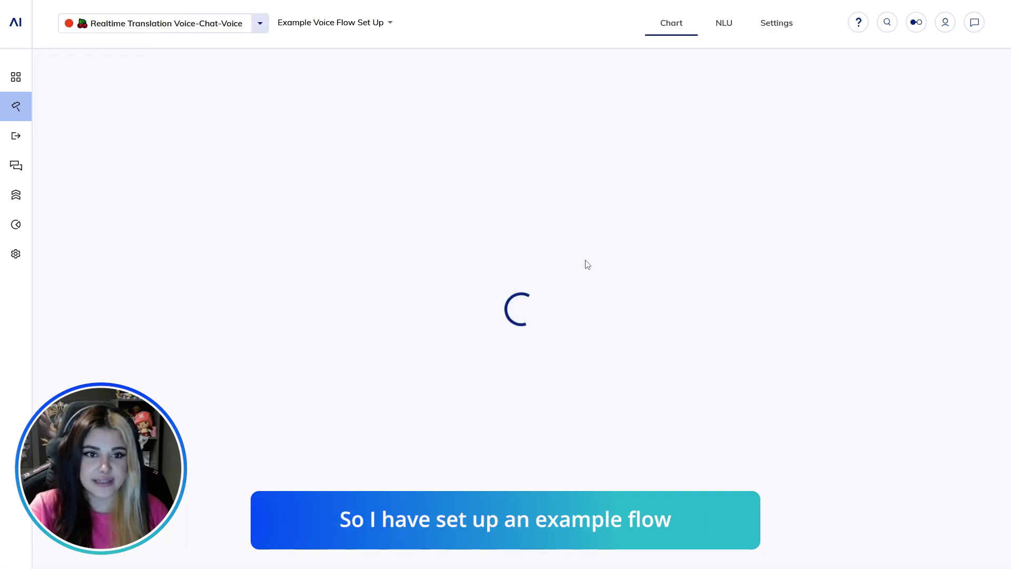
scroll(463, 181, up, 5)
click(419, 118)
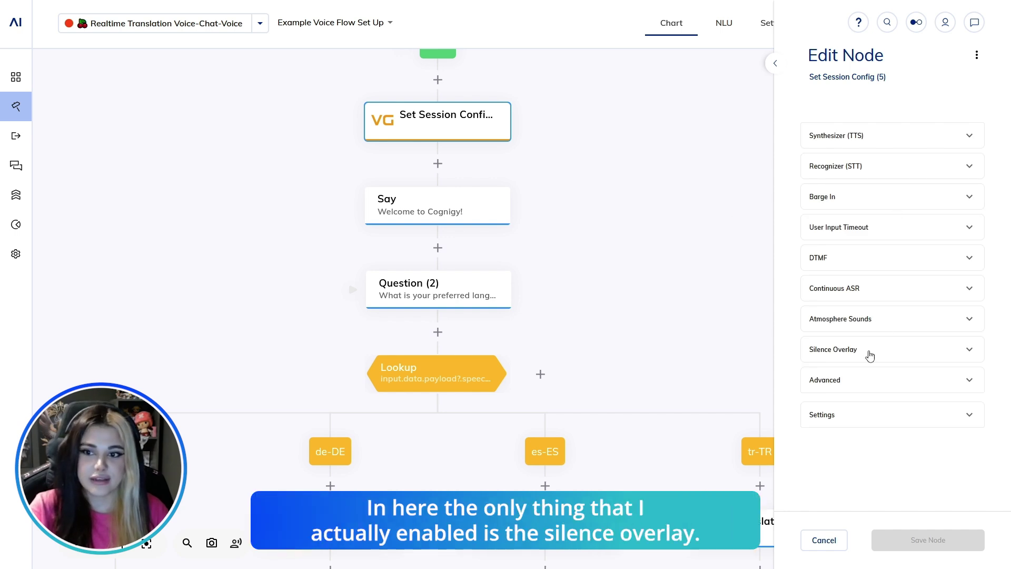
click(869, 350)
scroll(869, 351, down, 3)
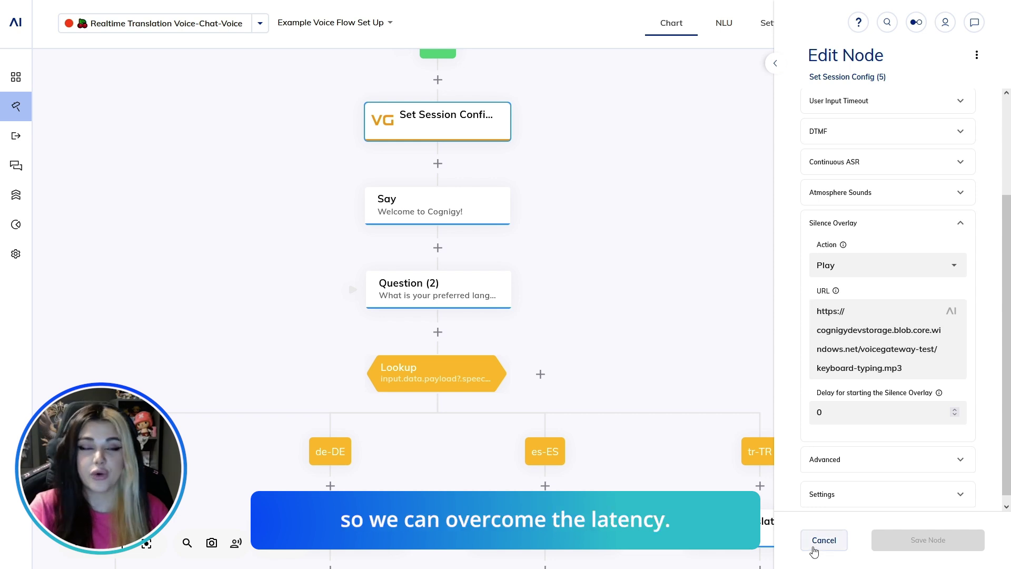
click(824, 540)
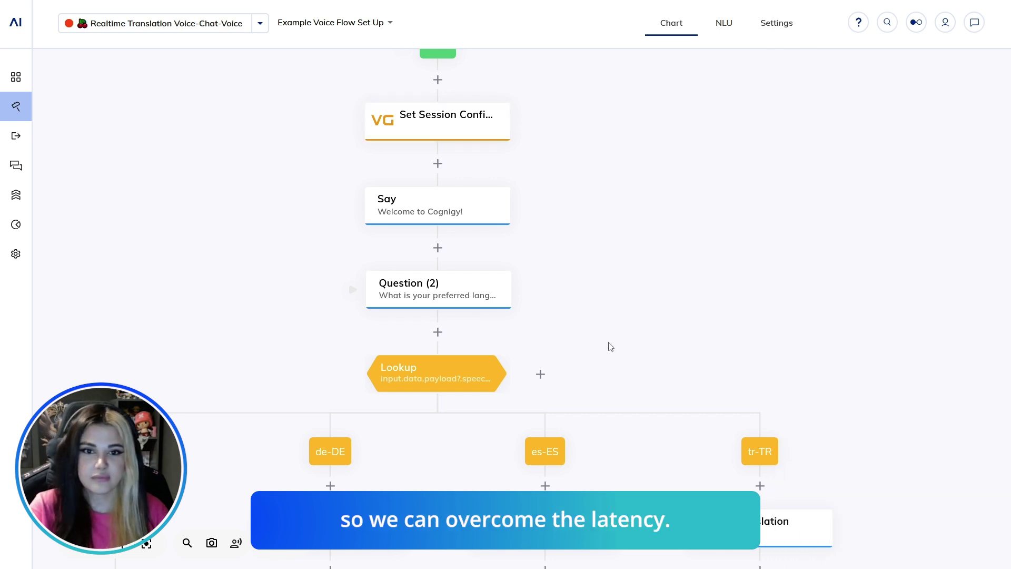
drag(607, 345, 614, 226)
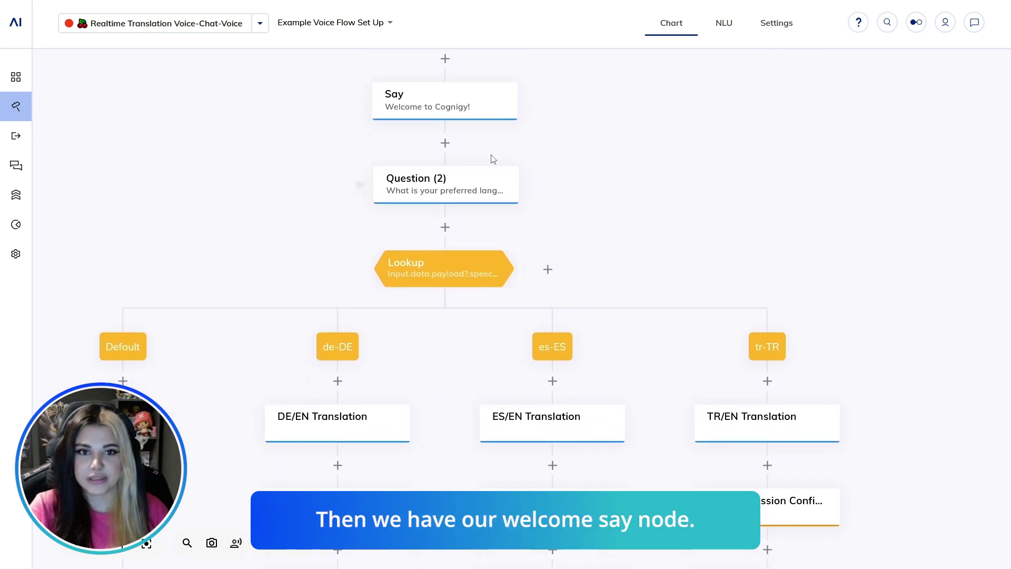
click(480, 194)
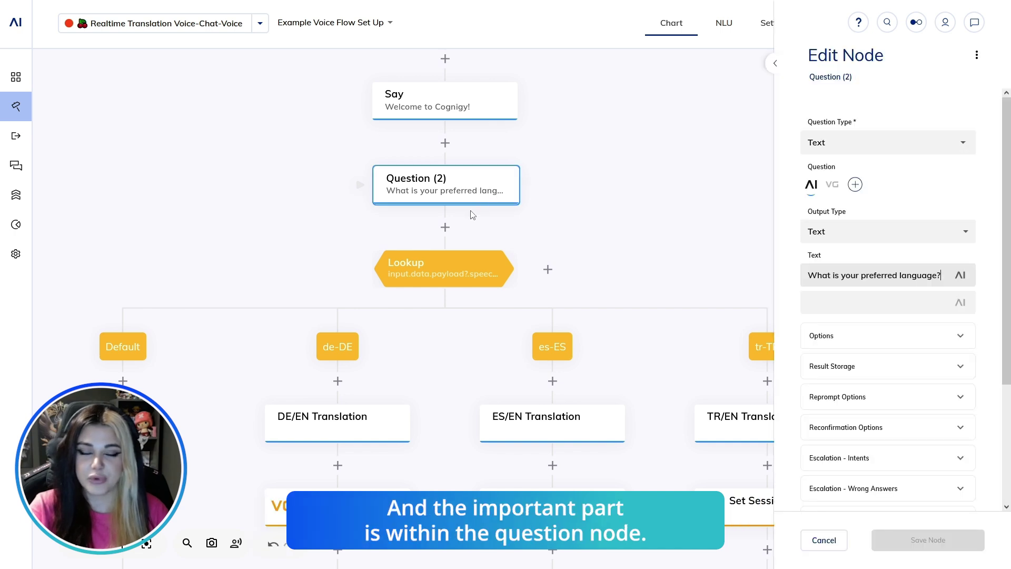
click(831, 189)
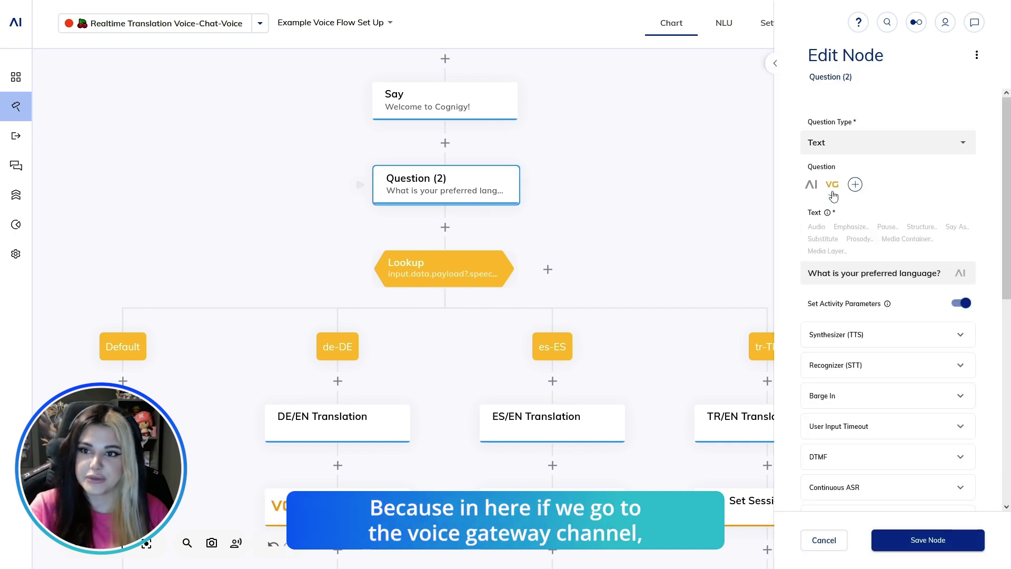
scroll(872, 305, down, 3)
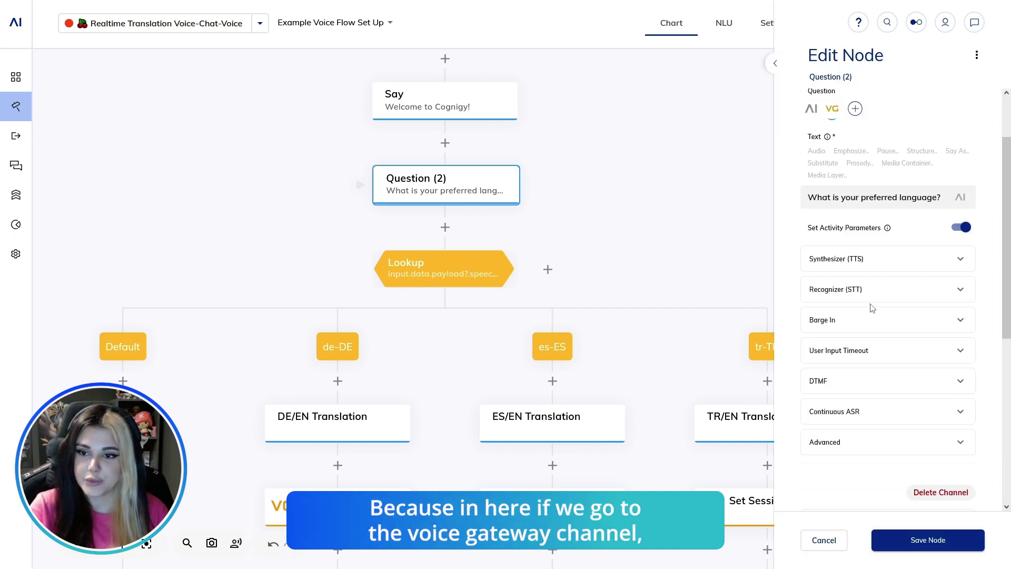
click(849, 185)
scroll(845, 367, down, 5)
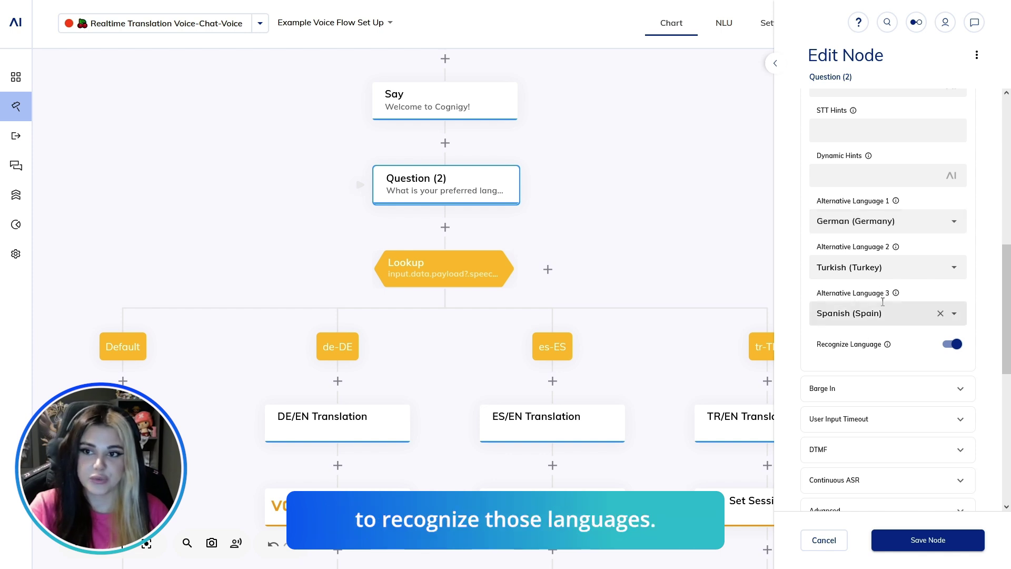
click(819, 544)
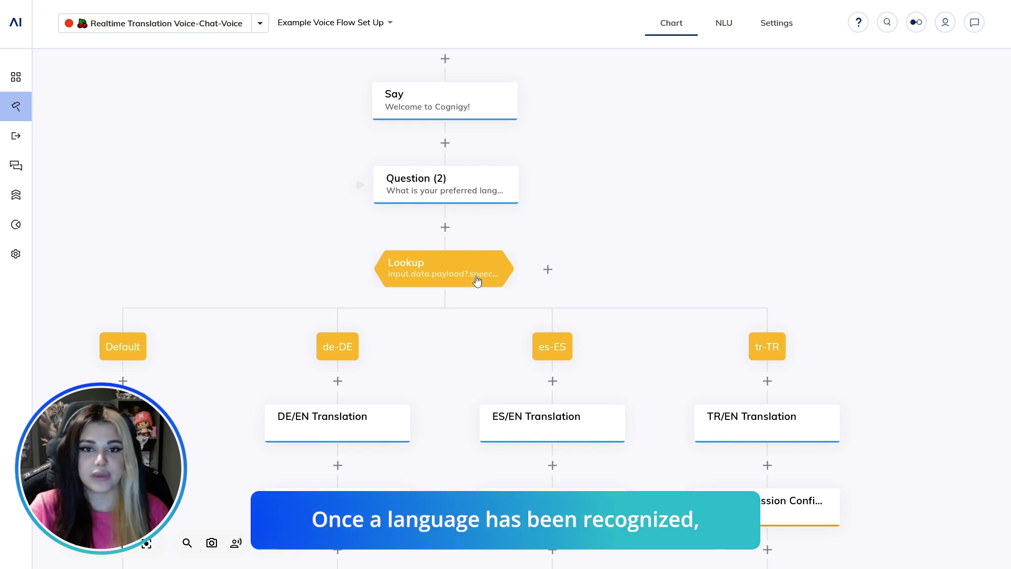
click(471, 280)
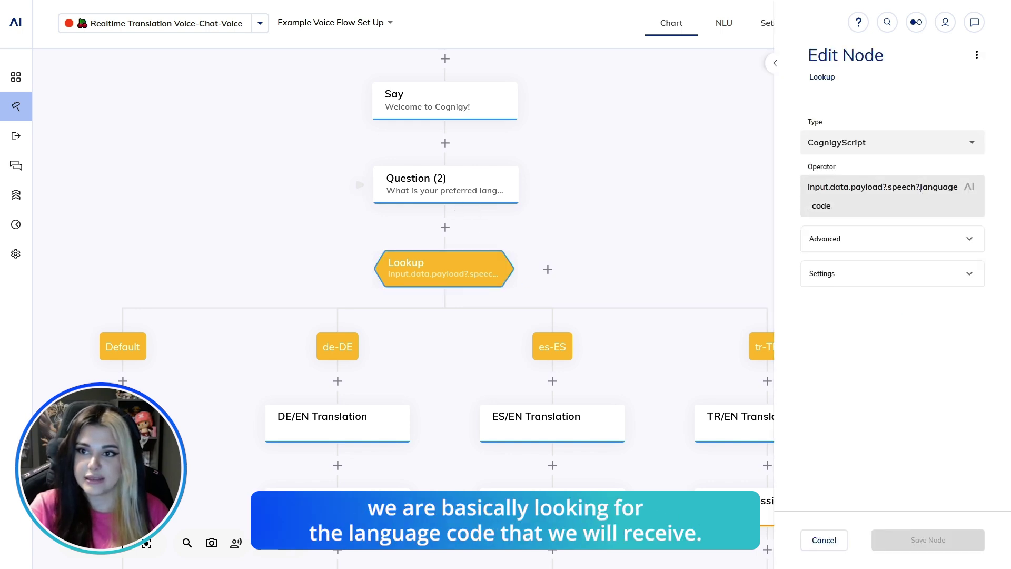
drag(918, 188, 945, 215)
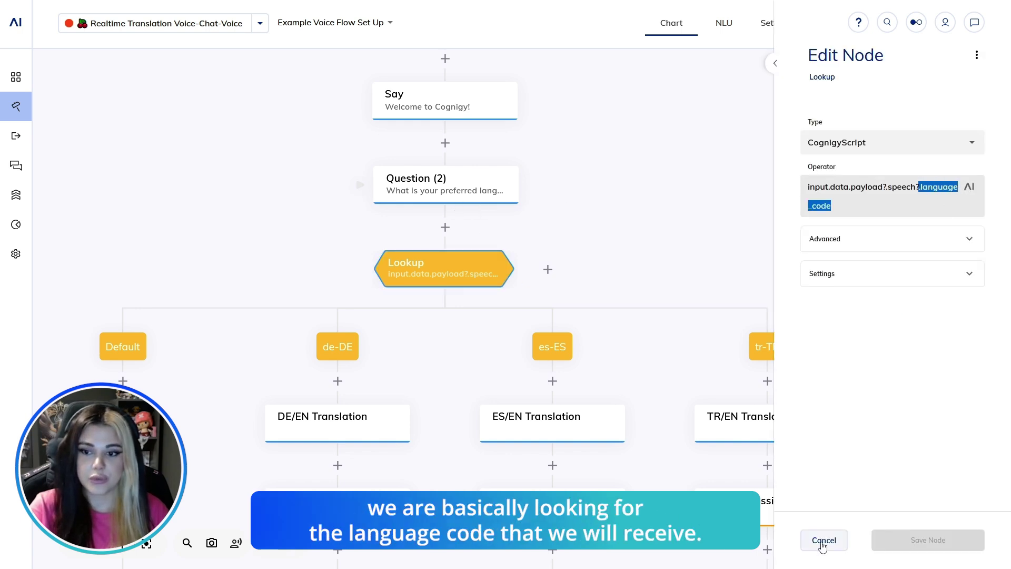
click(818, 544)
drag(629, 361, 657, 192)
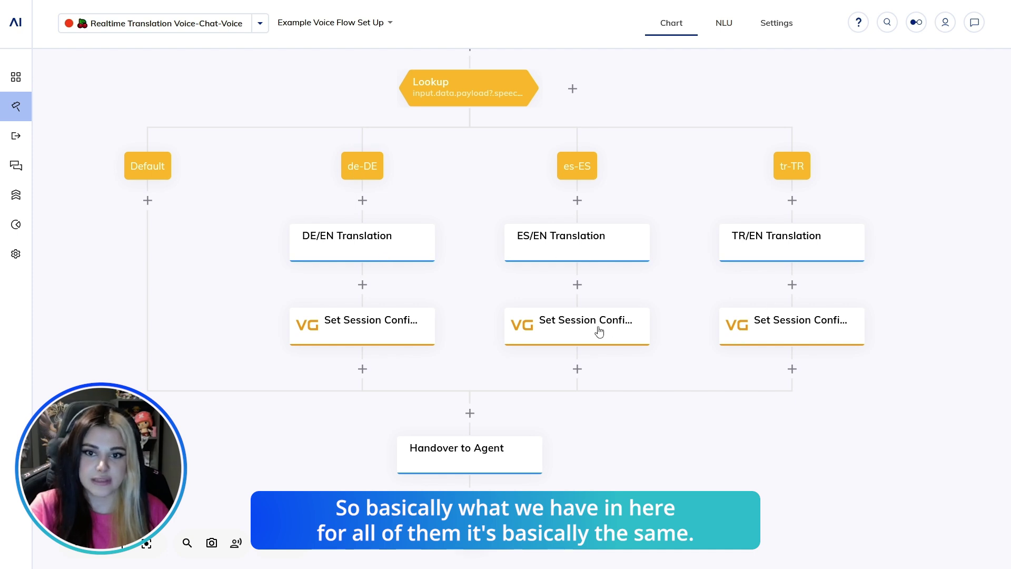
Inspect the DE/EN Translation node's 'de' user input language, then close it without saving.
click(366, 246)
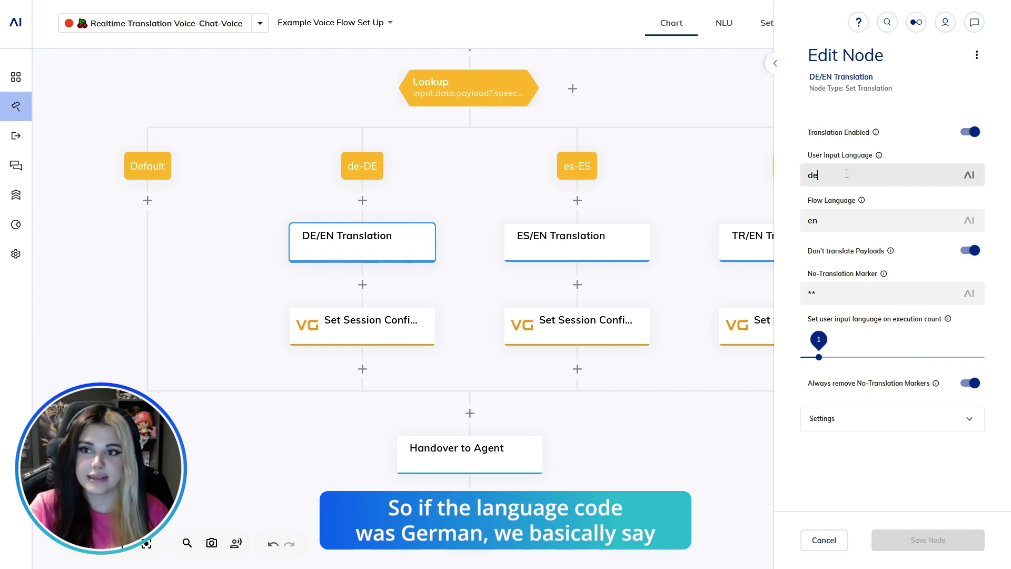
drag(851, 177, 782, 174)
click(855, 223)
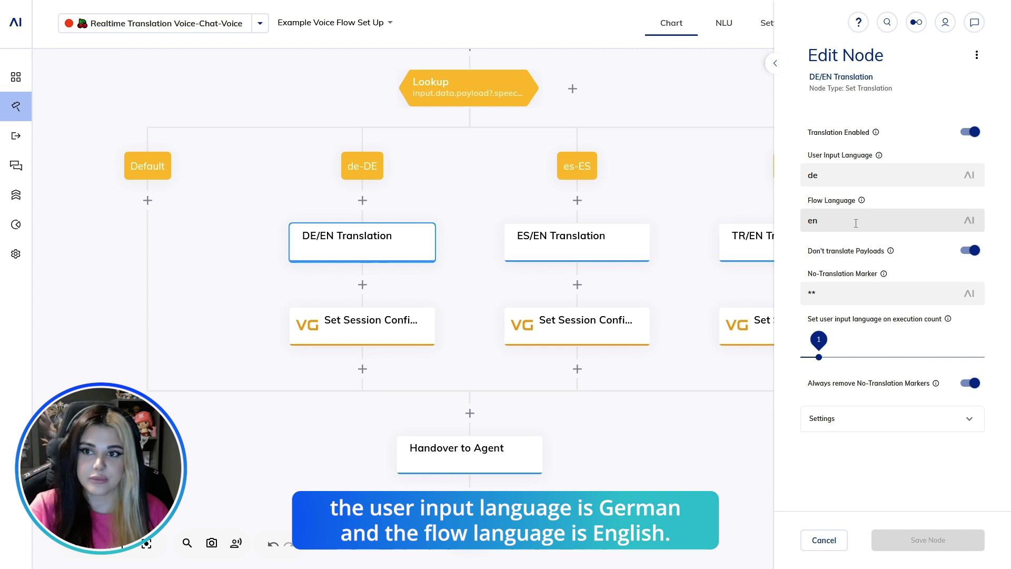
click(824, 540)
Verify the German Set Session Config uses Microsoft German (Germany) TTS with Seraphina Multilingual and German STT, then cancel.
click(380, 341)
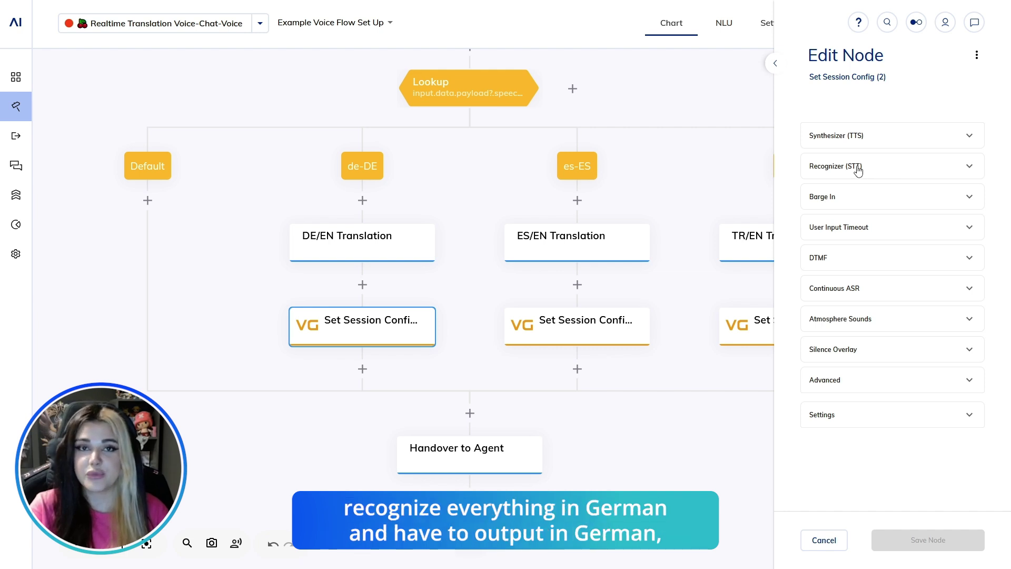
click(868, 135)
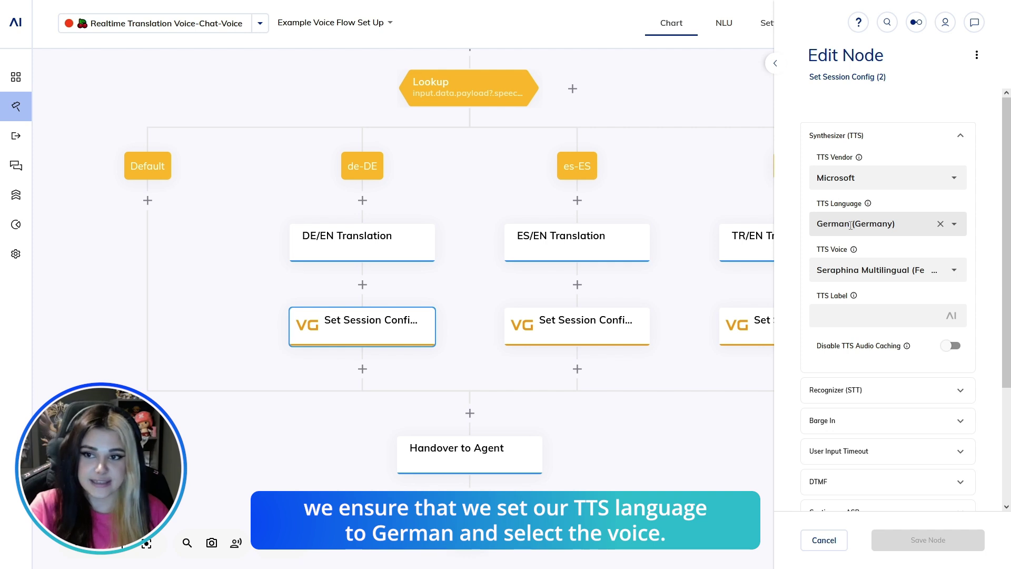
scroll(850, 225, down, 1)
scroll(867, 143, down, 1)
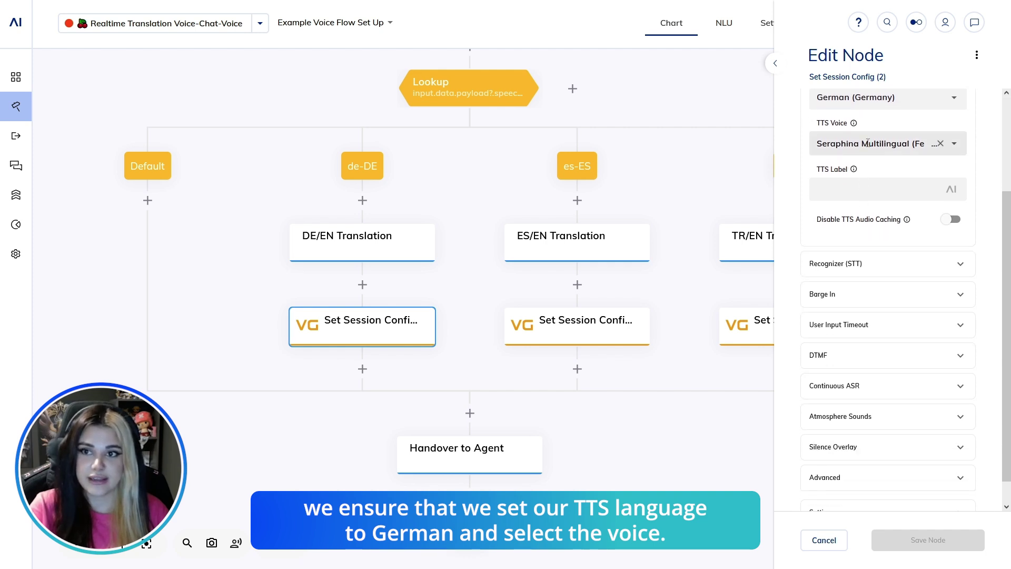
click(862, 264)
scroll(868, 289, down, 1)
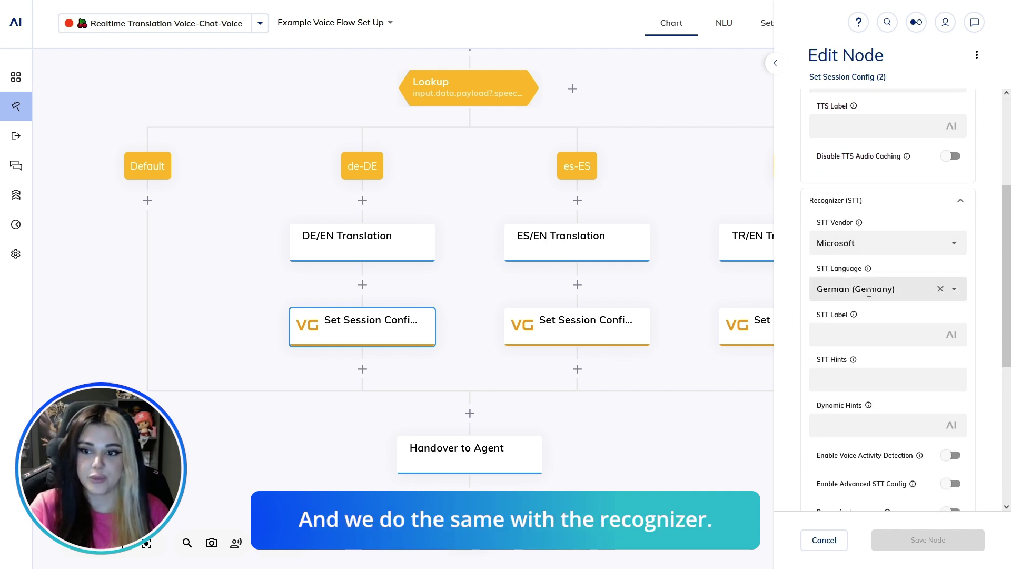
click(825, 540)
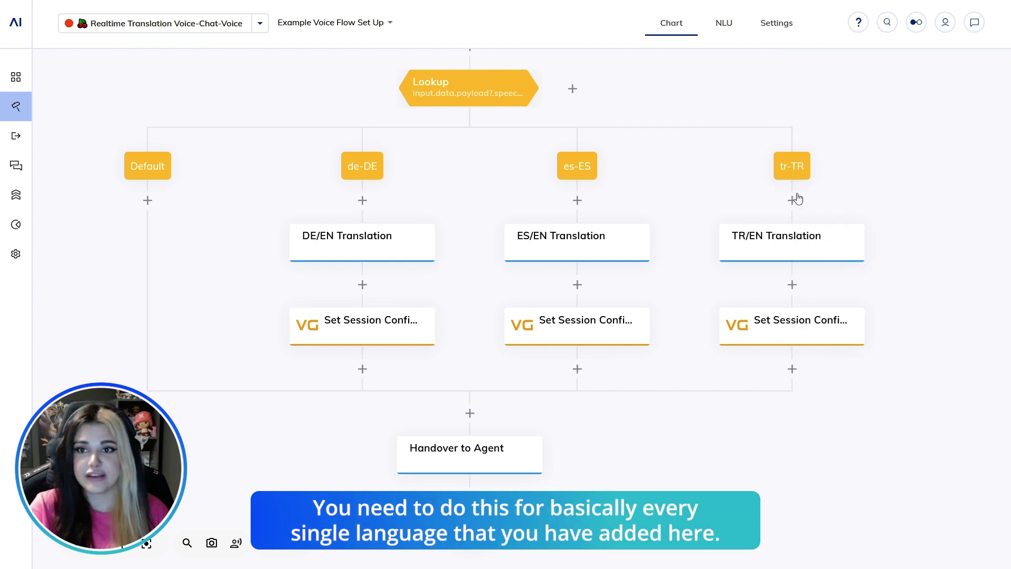
Scroll the voice flow down to Handover to Agent and back, then go to Build > Flows.
scroll(617, 336, down, 1)
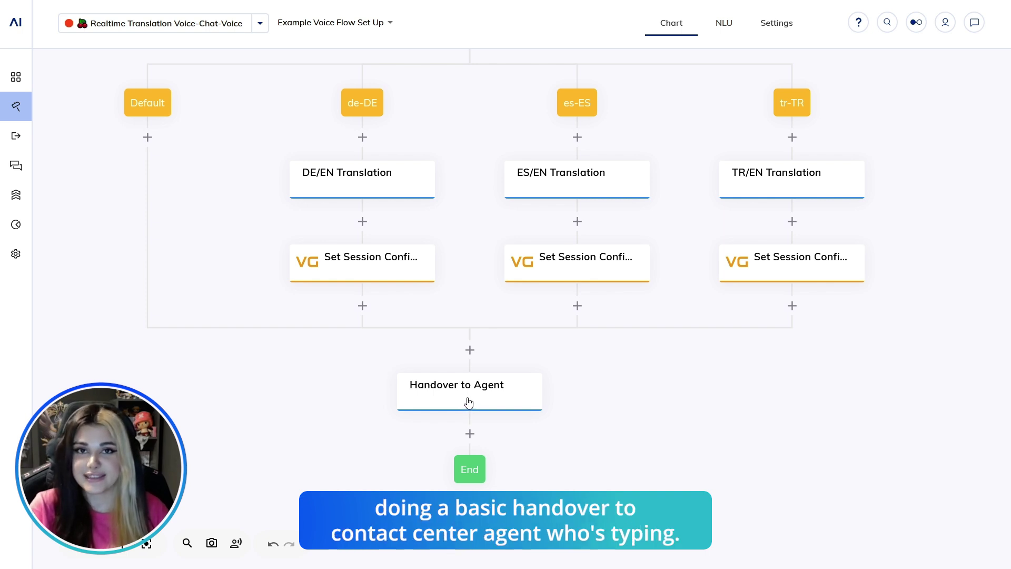
scroll(463, 379, up, 10)
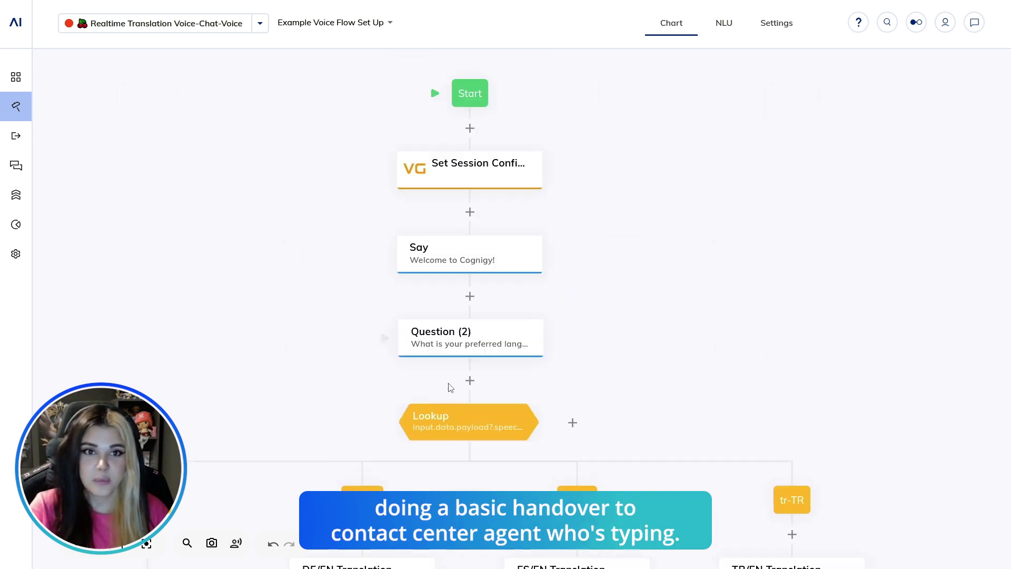
scroll(382, 311, down, 2)
mouse_move(21, 111)
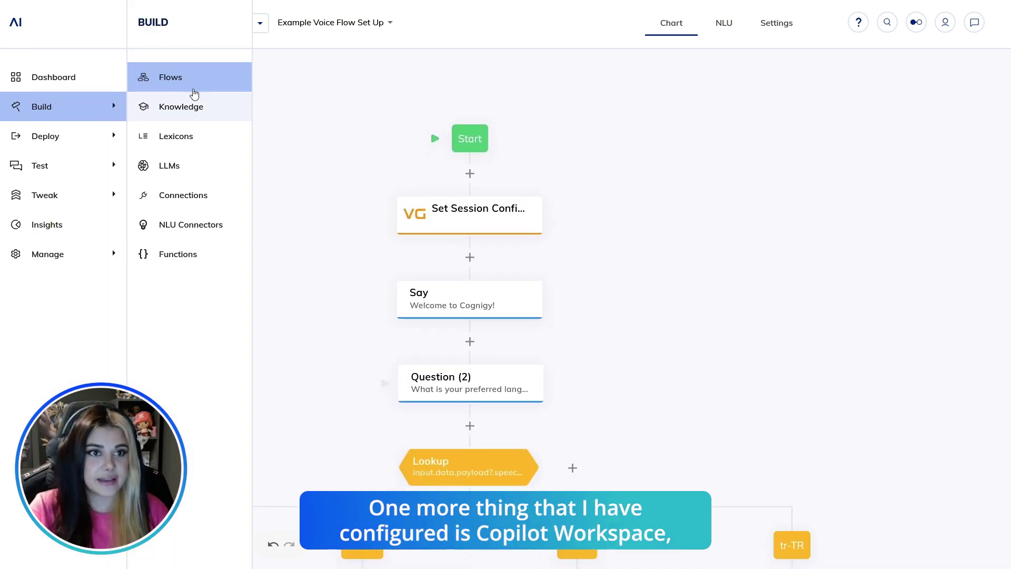
click(206, 88)
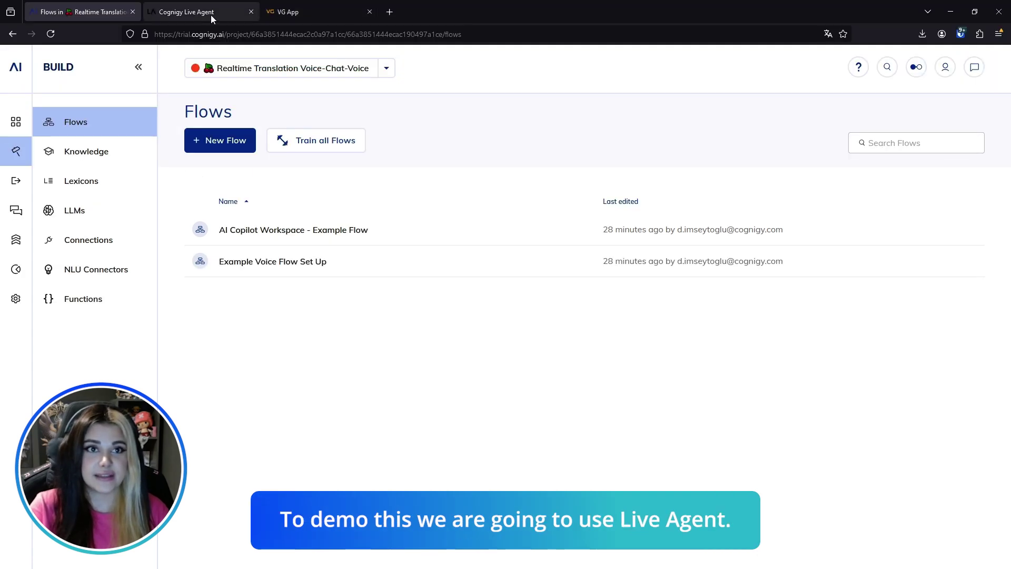
In Cognigy Live Agent, show All Conversations and collapse the inbox sidebar.
click(192, 14)
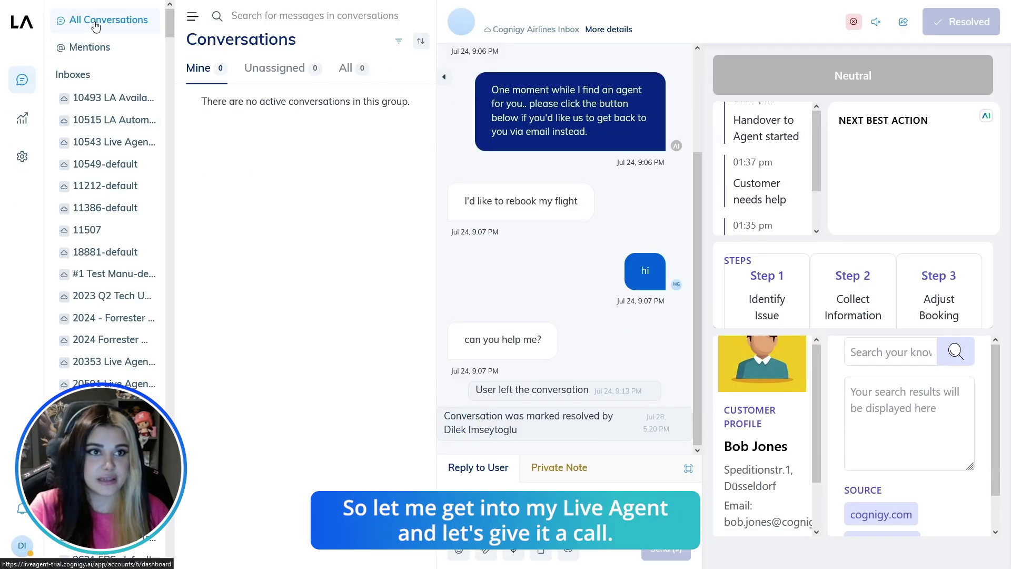
click(62, 21)
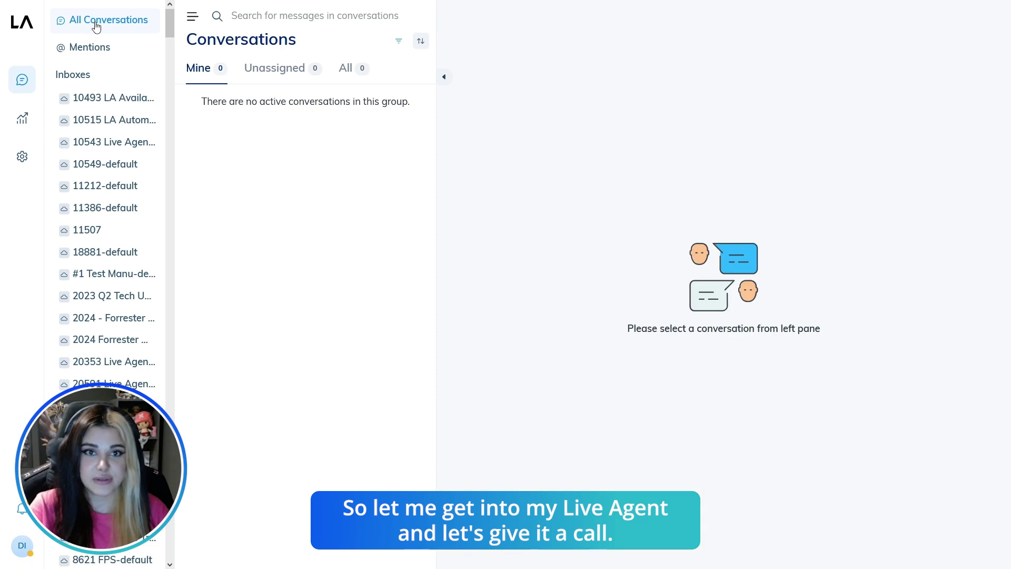
click(192, 16)
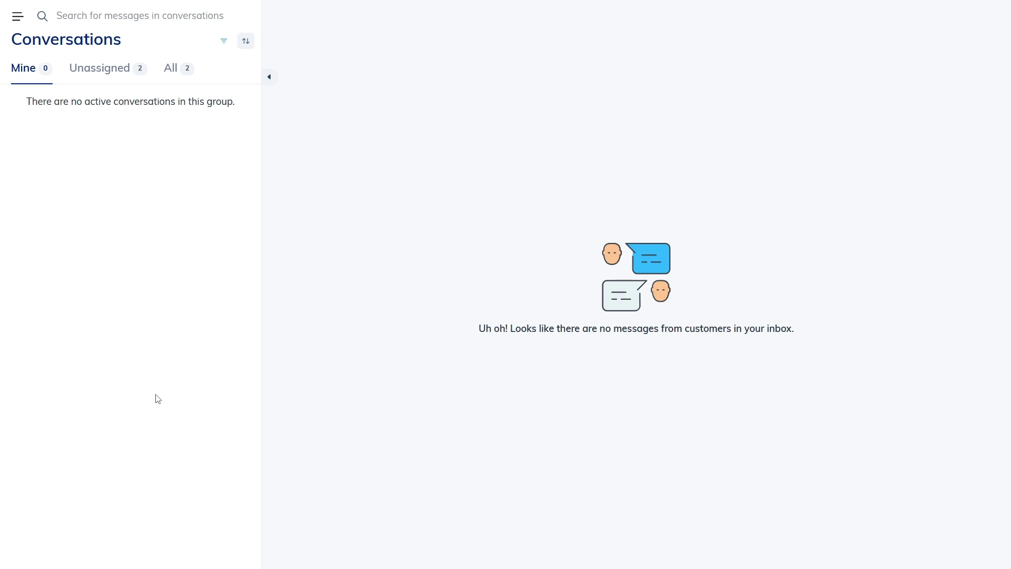
Open the handed-over customer conversation and send a pasted greeting.
click(144, 121)
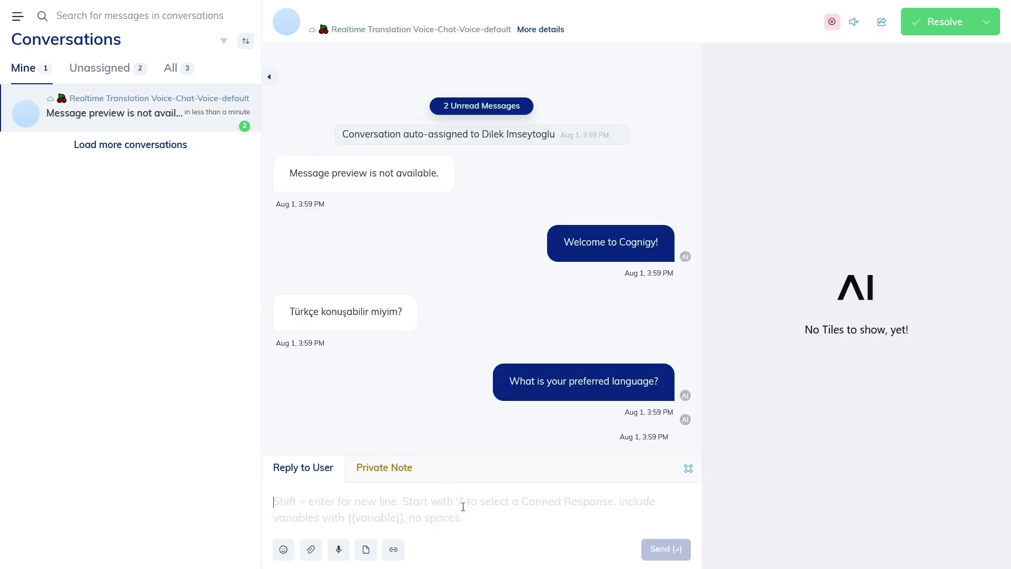
text(Welcome! My name is Yasemin, how can I help you today?)
key(Return)
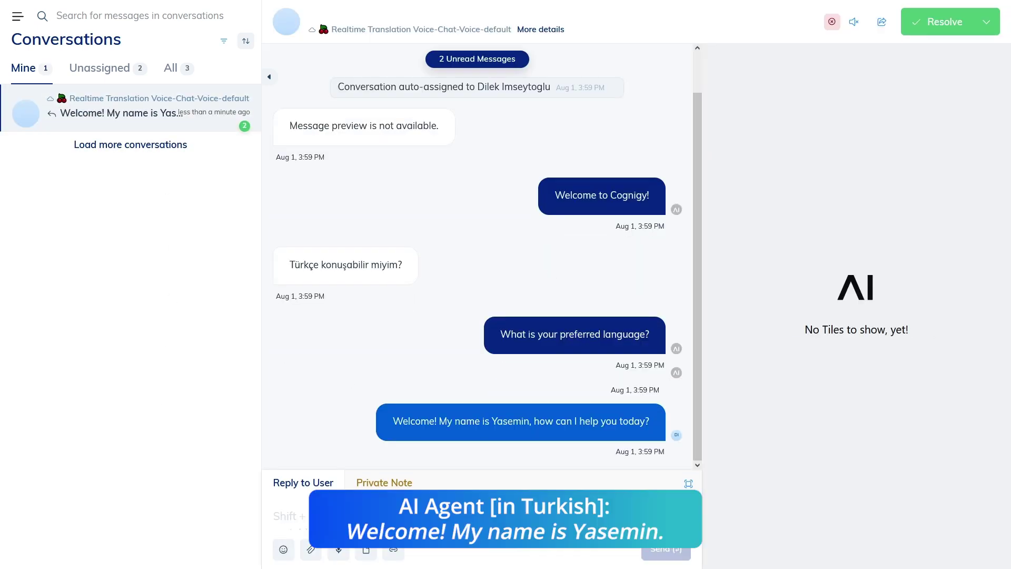
Send Copilot's suggested answer that cats under 8 kg in a carrier fly in-cabin.
click(269, 77)
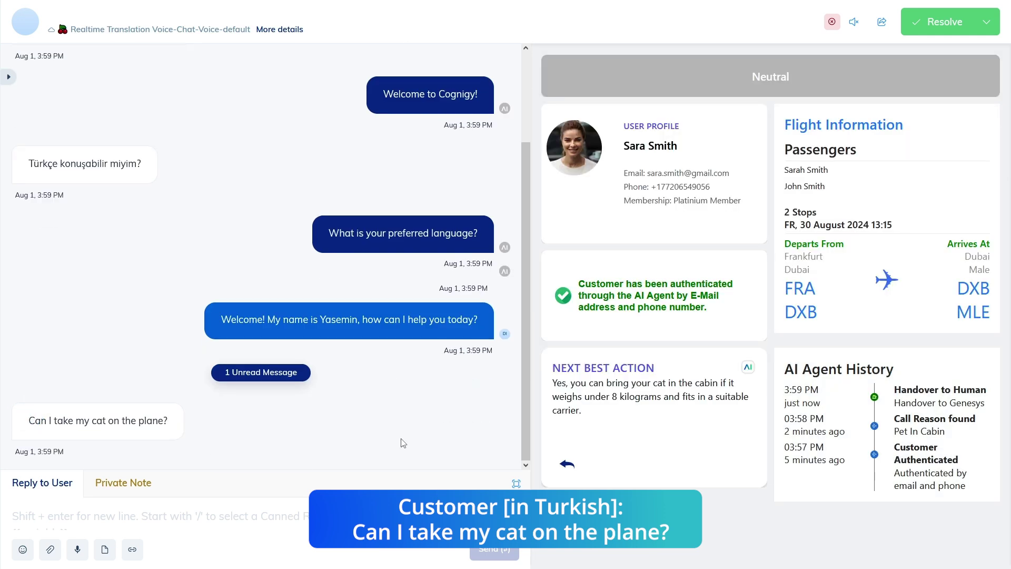
click(567, 474)
click(500, 557)
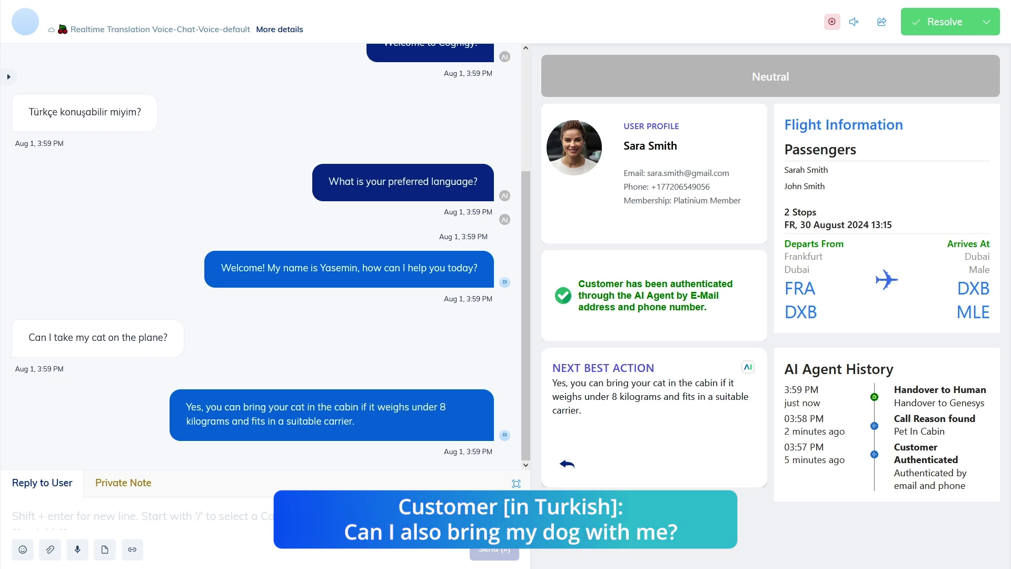
Send Copilot's suggested dog and heavier-dog answers, then the farewell 'You're welcome! Have a great day!'.
click(567, 466)
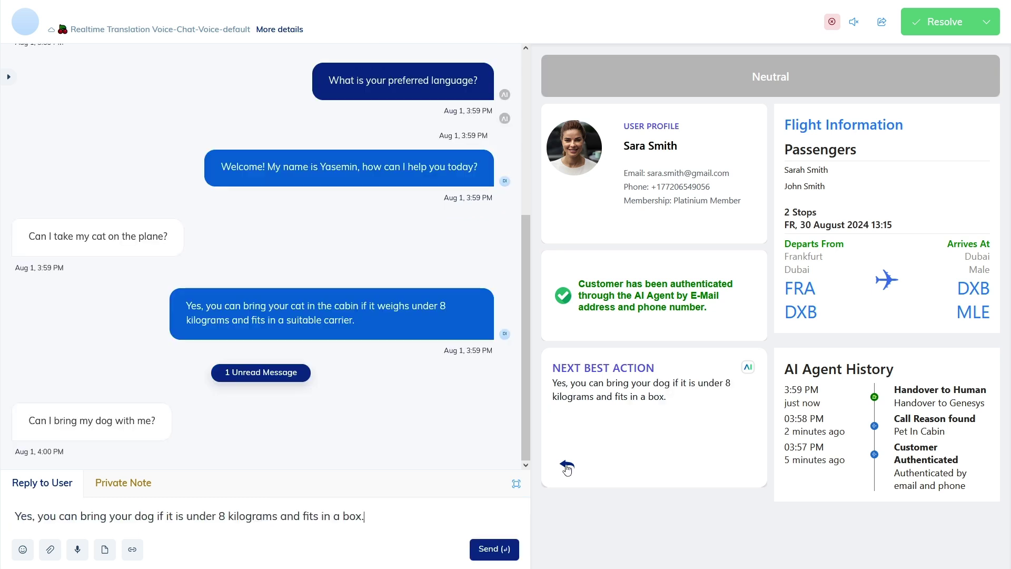
click(515, 548)
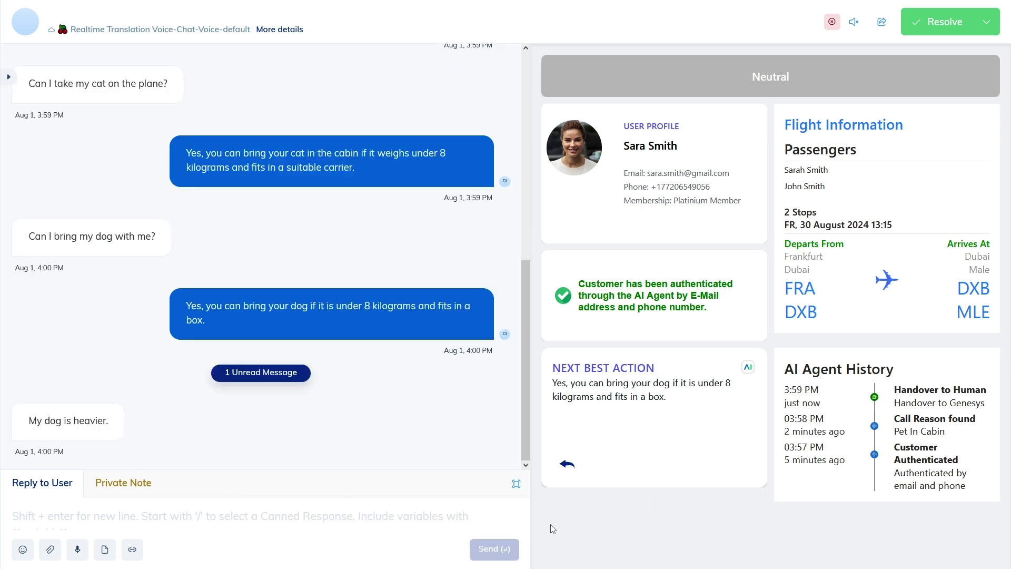
click(568, 464)
click(516, 548)
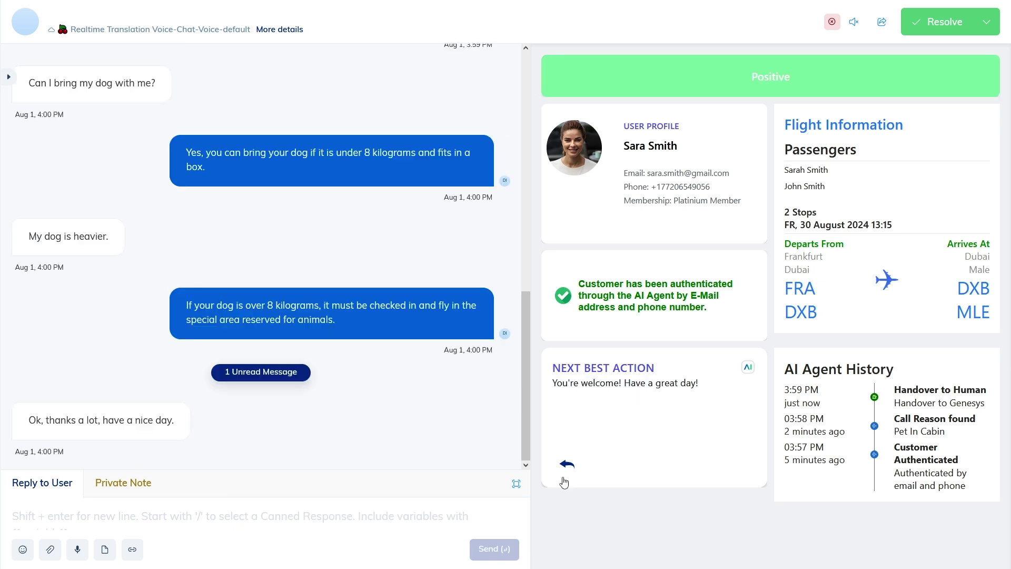
click(567, 465)
click(500, 548)
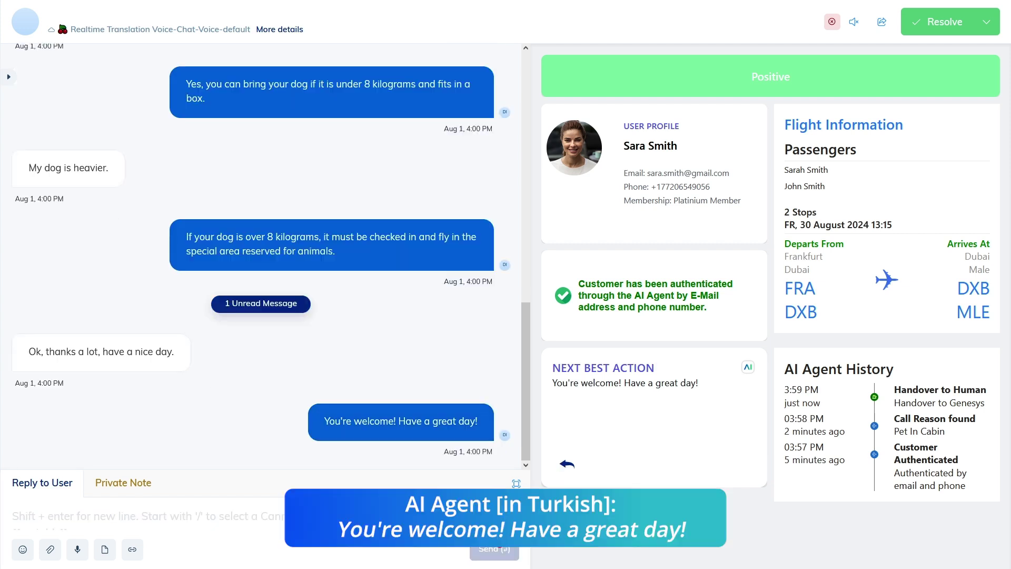